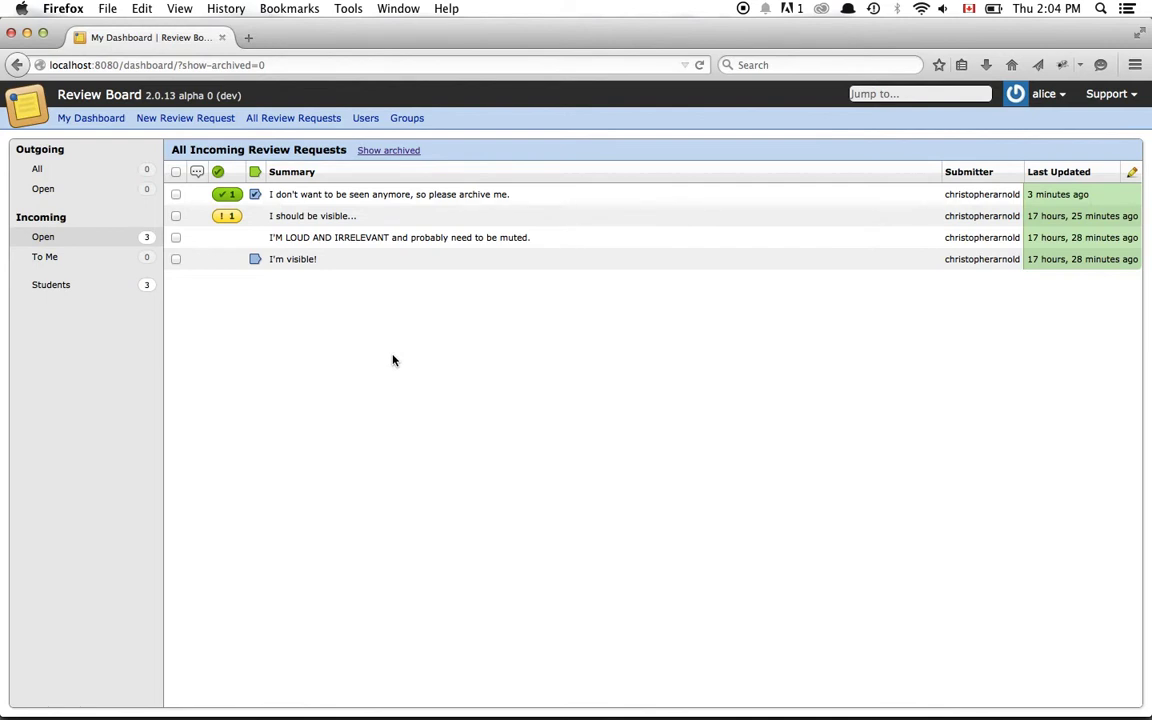
- Publish a 'Looks good!' review on the please-archive-me review request
click(422, 200)
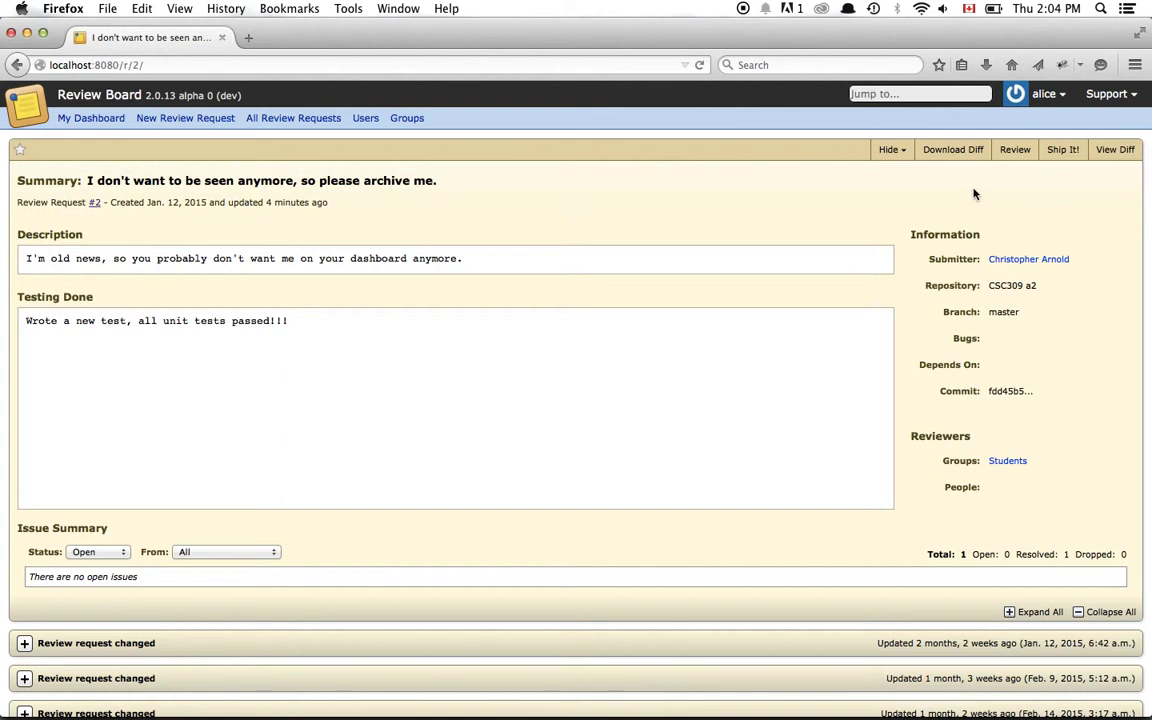
click(1015, 150)
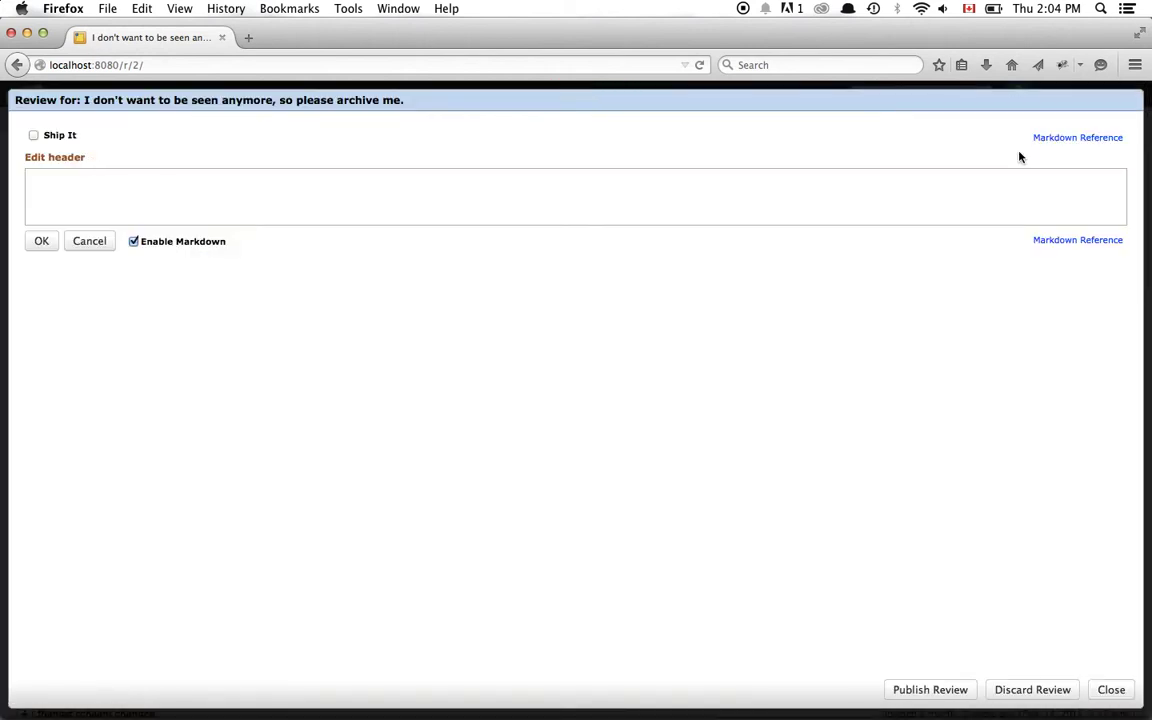
text(Looks good!)
key(Return)
click(927, 689)
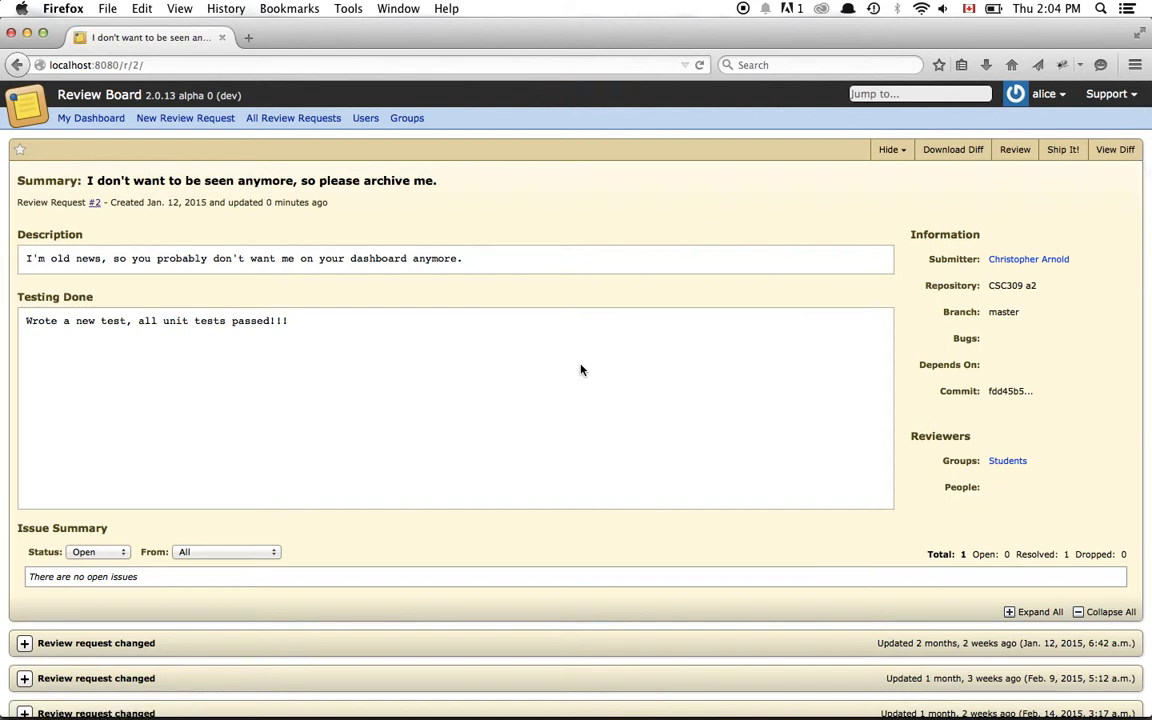
- Archive review request #2 and return to My Dashboard
mouse_move(896, 152)
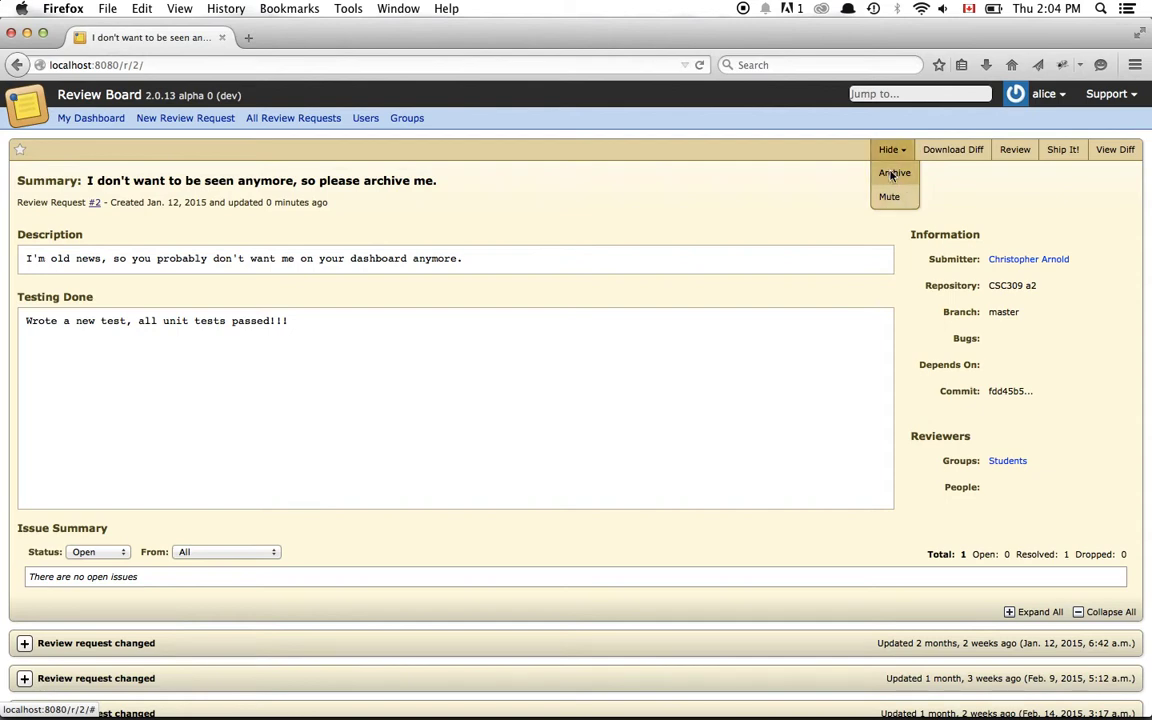
click(895, 174)
click(674, 348)
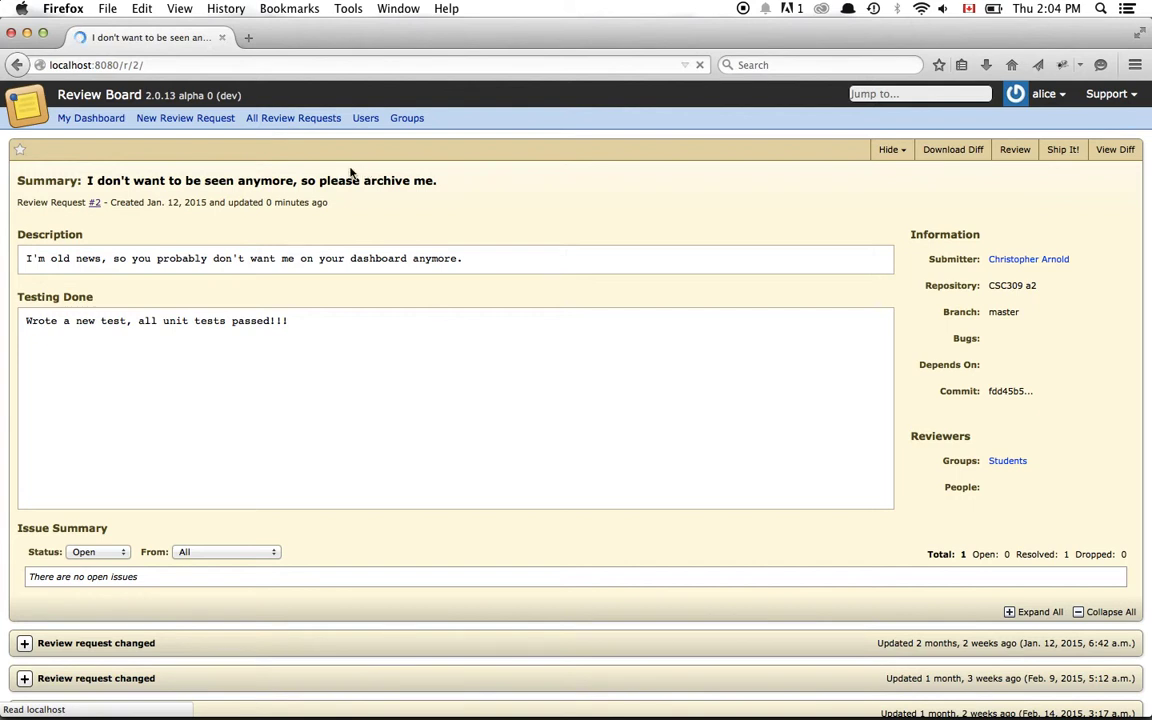
click(91, 120)
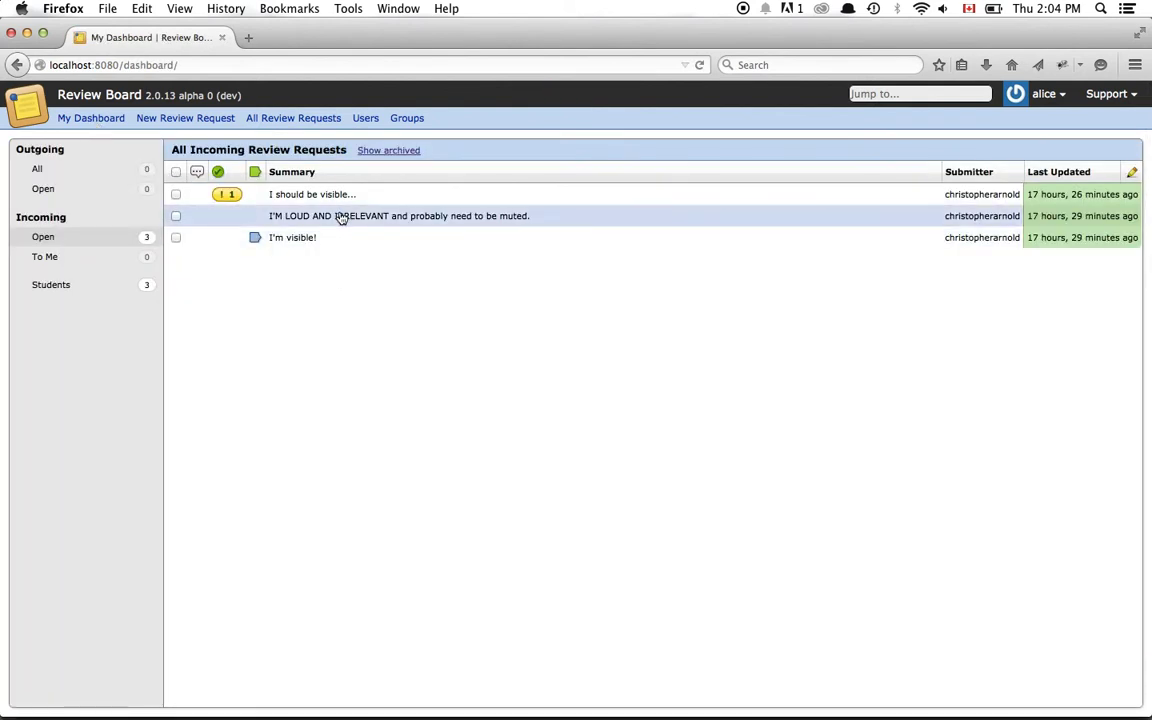
- Mute the I'M LOUD AND IRRELEVANT review request
click(341, 217)
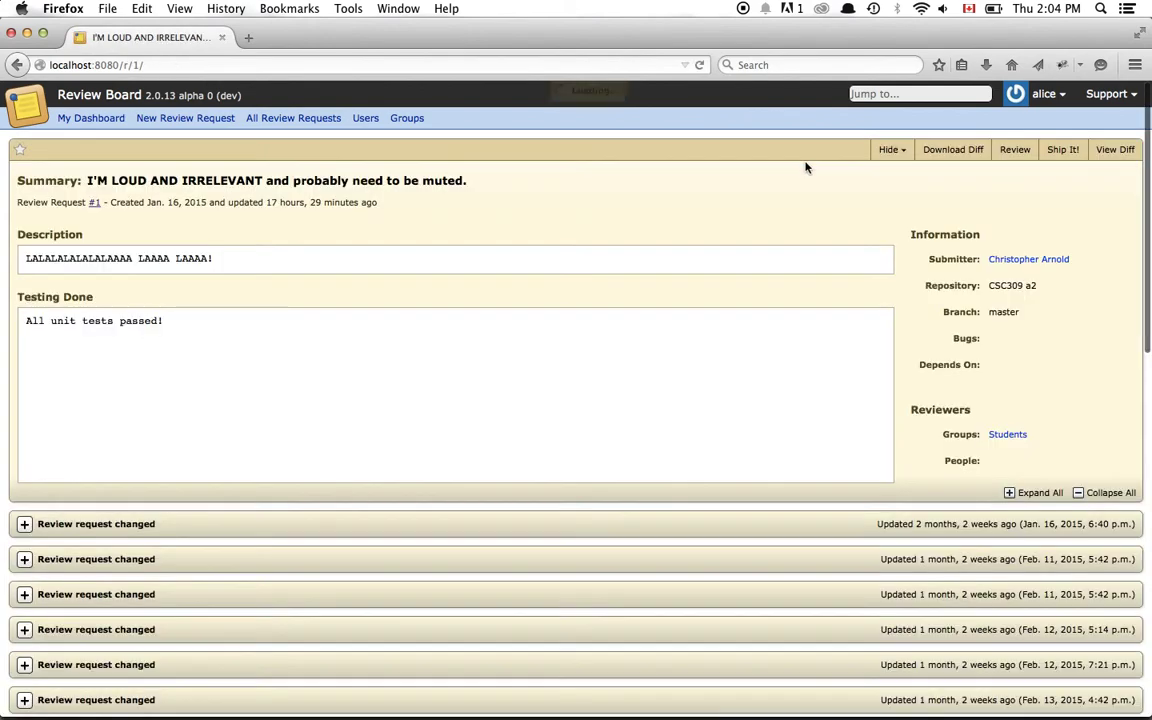
mouse_move(900, 155)
click(889, 196)
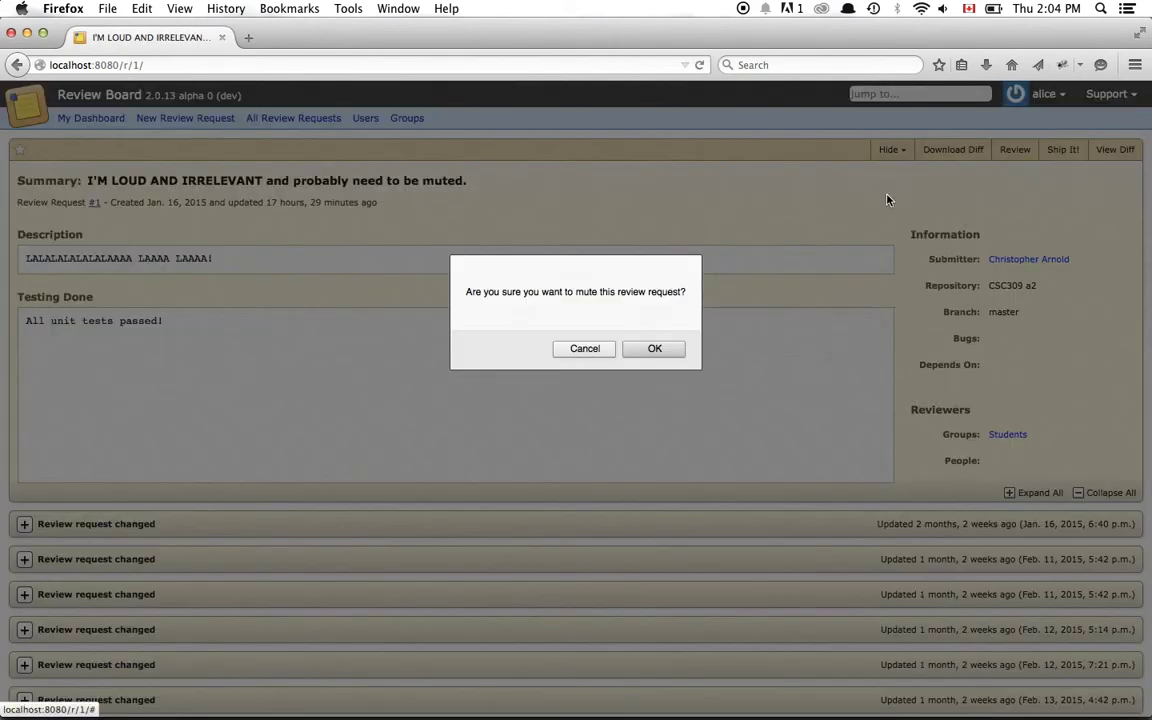
click(655, 347)
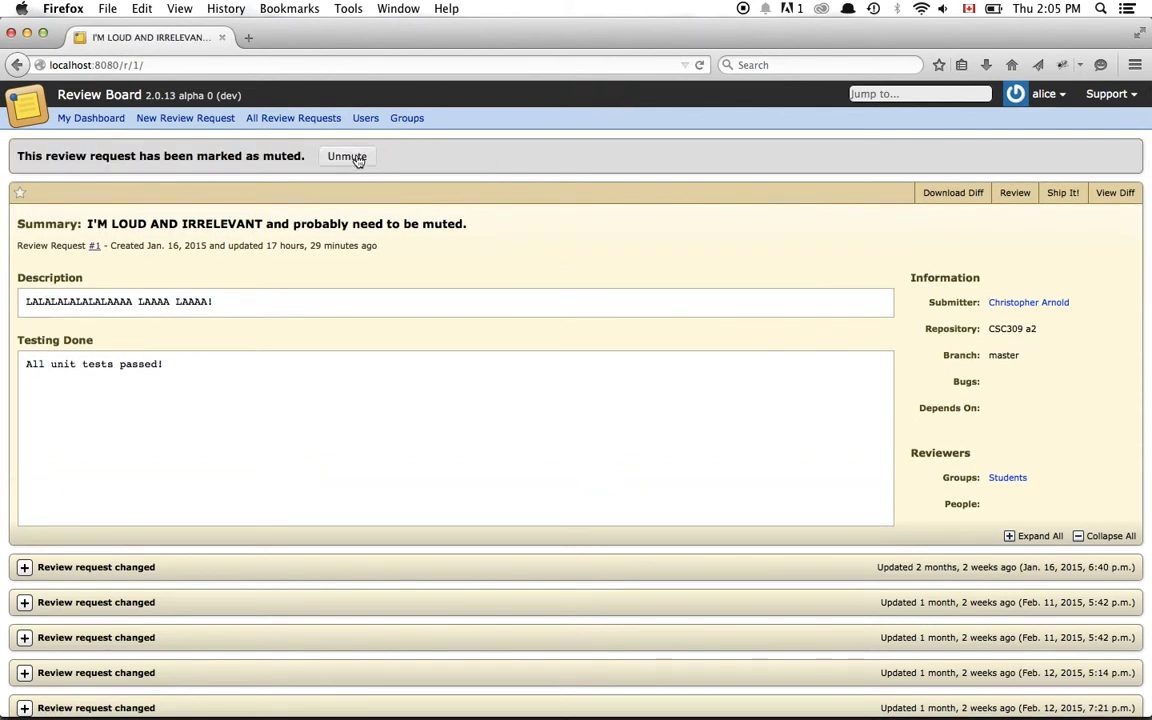
- Unmute the request, mute it again, and return to My Dashboard
click(356, 158)
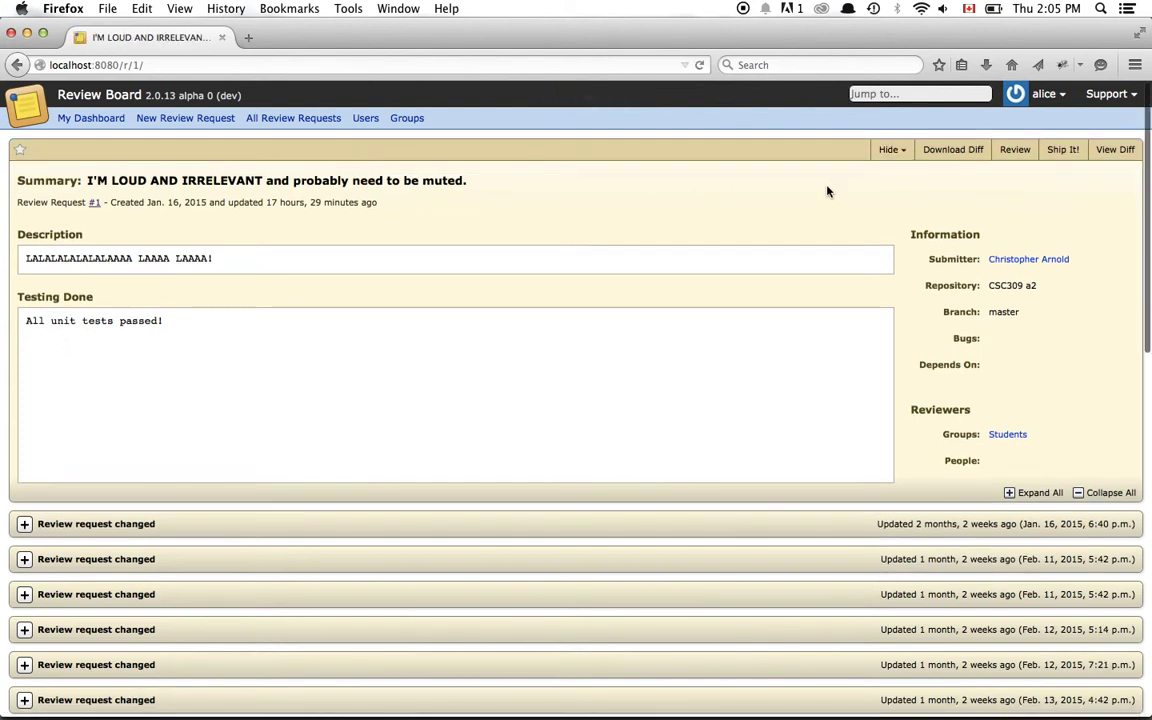
mouse_move(887, 154)
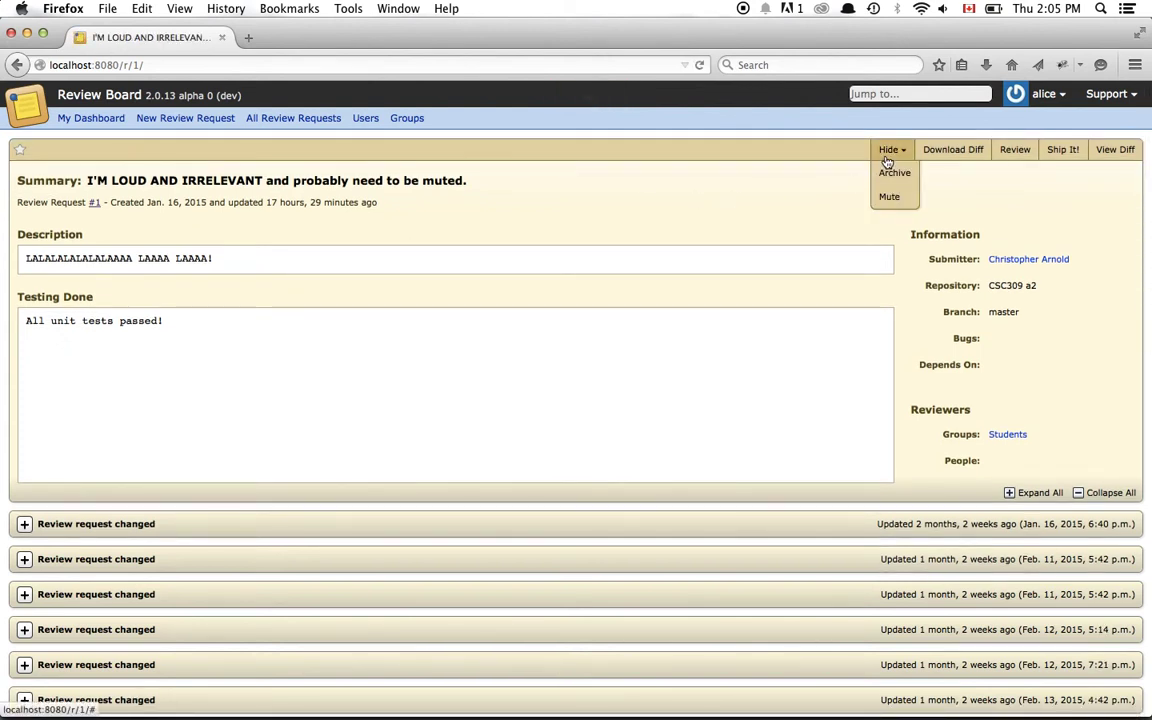
click(889, 197)
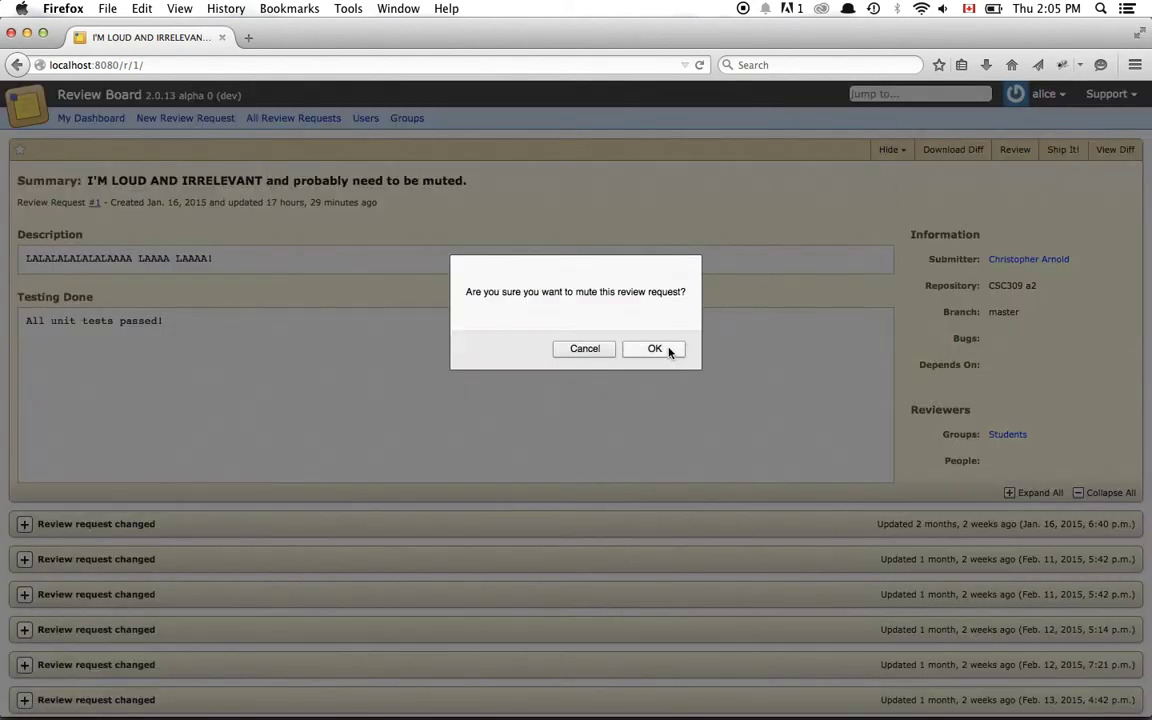
click(667, 350)
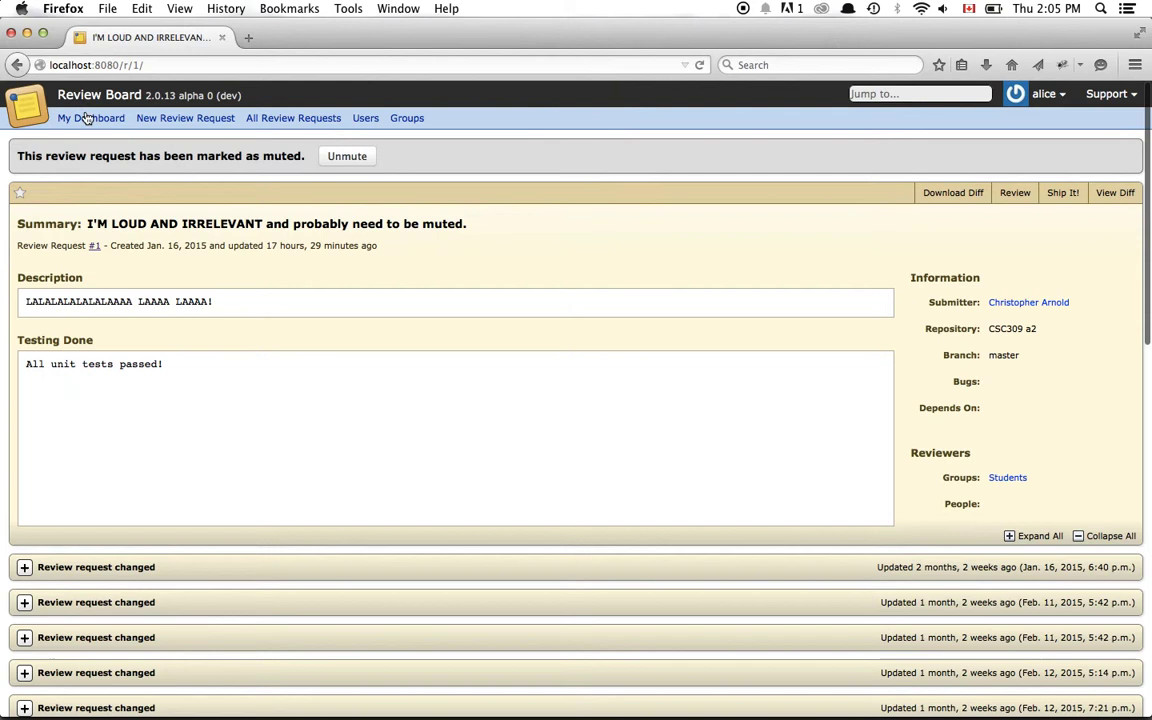
click(85, 120)
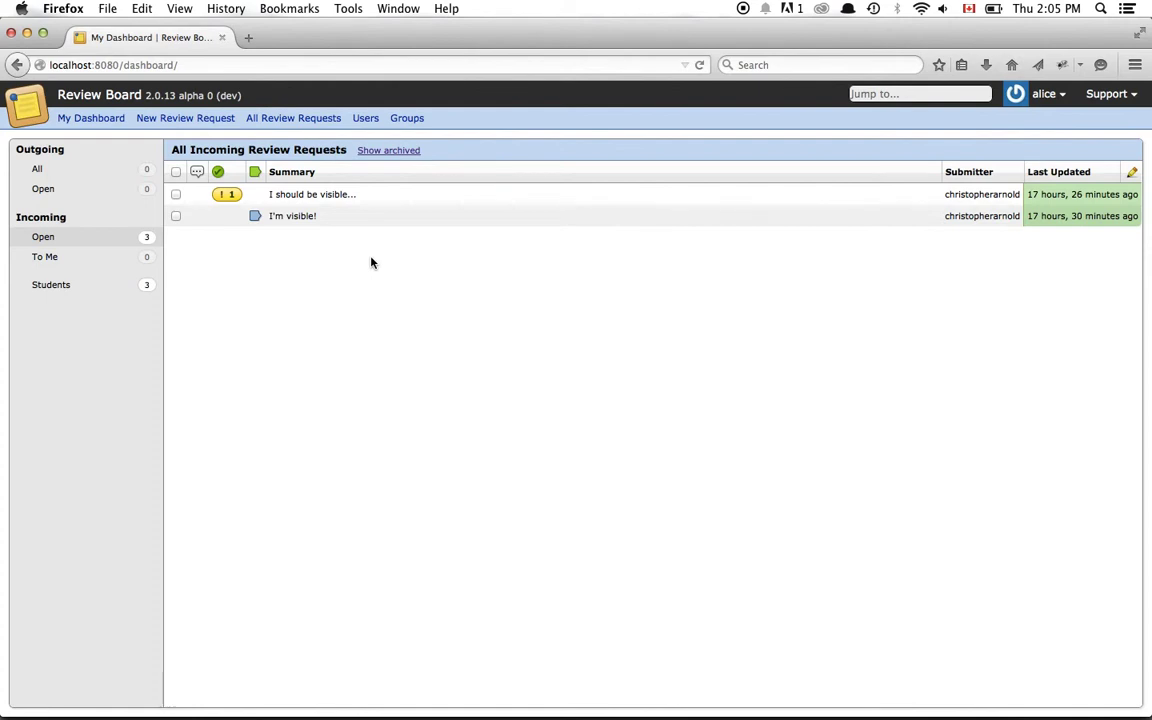
click(389, 151)
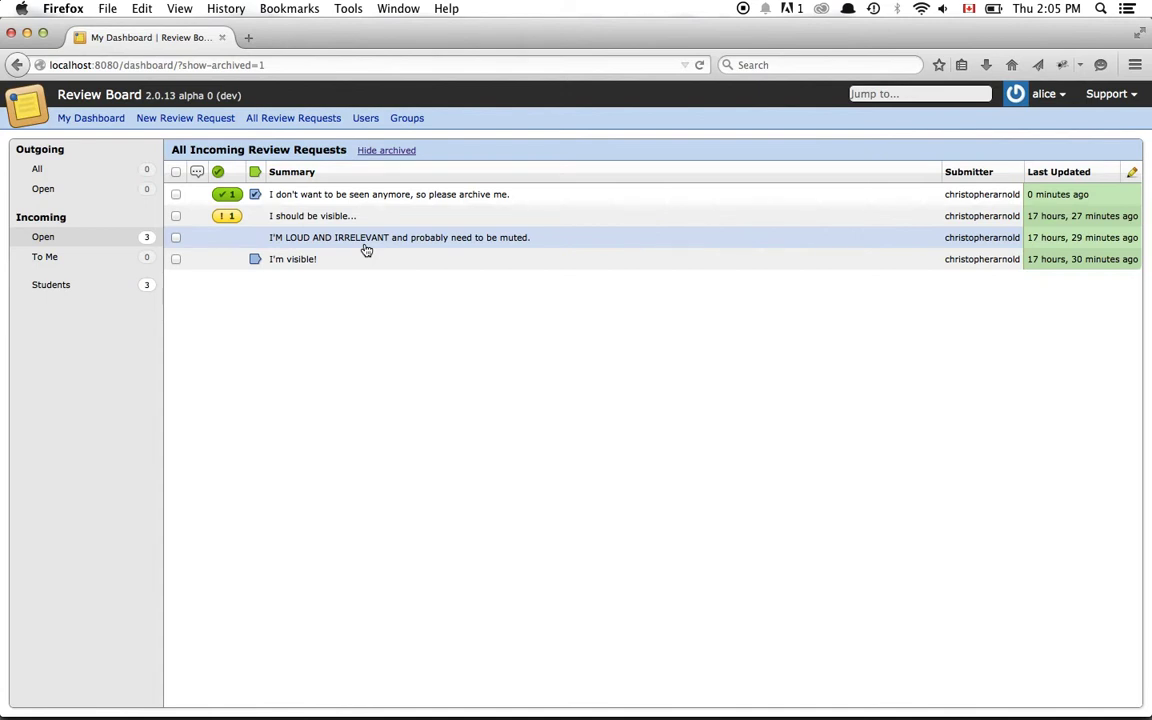
click(404, 153)
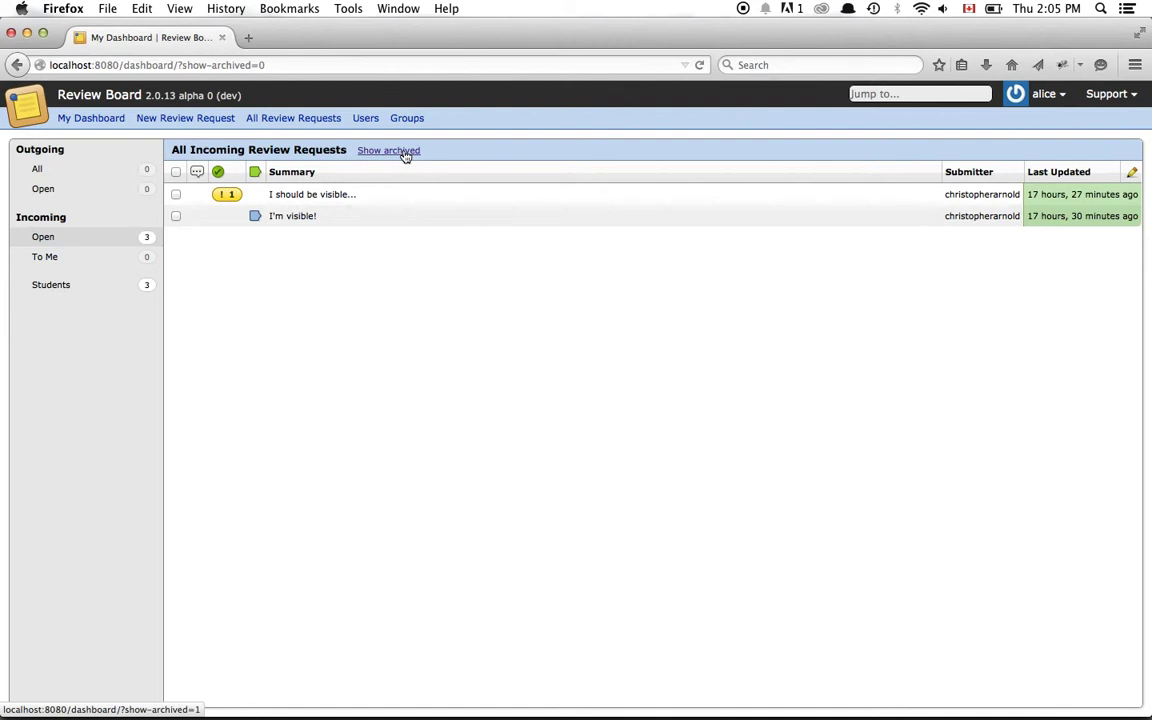
mouse_move(1045, 94)
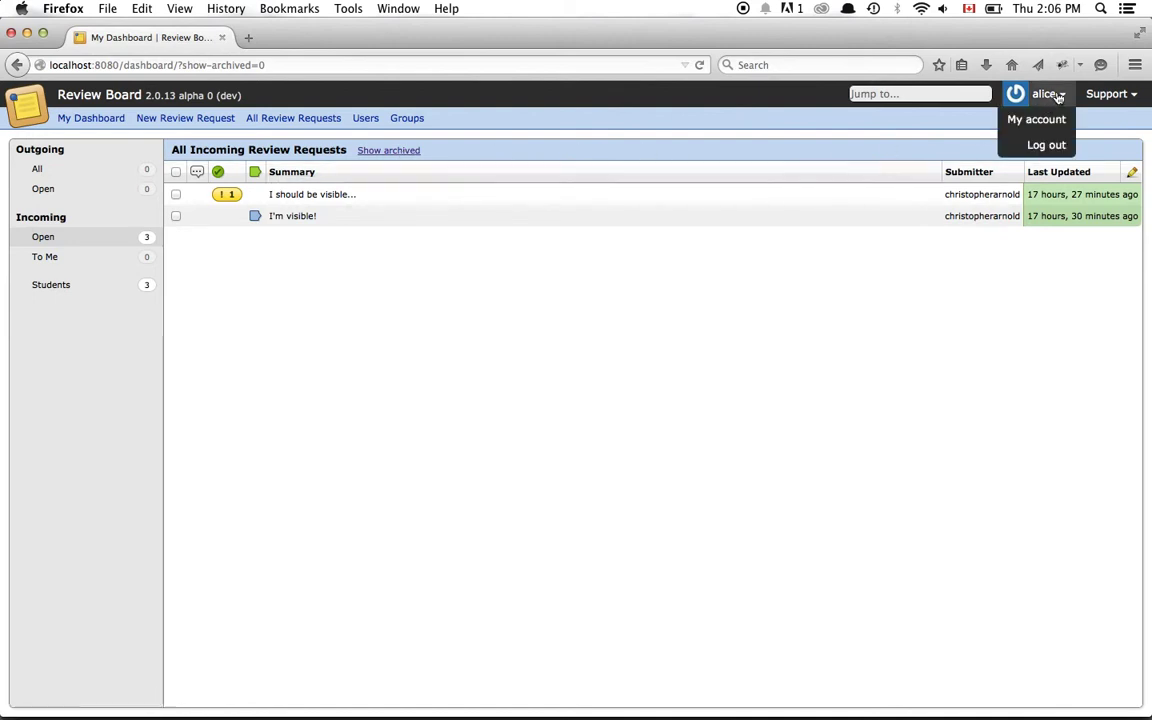
- Log out and log back in as the second user with their username and password
click(1034, 146)
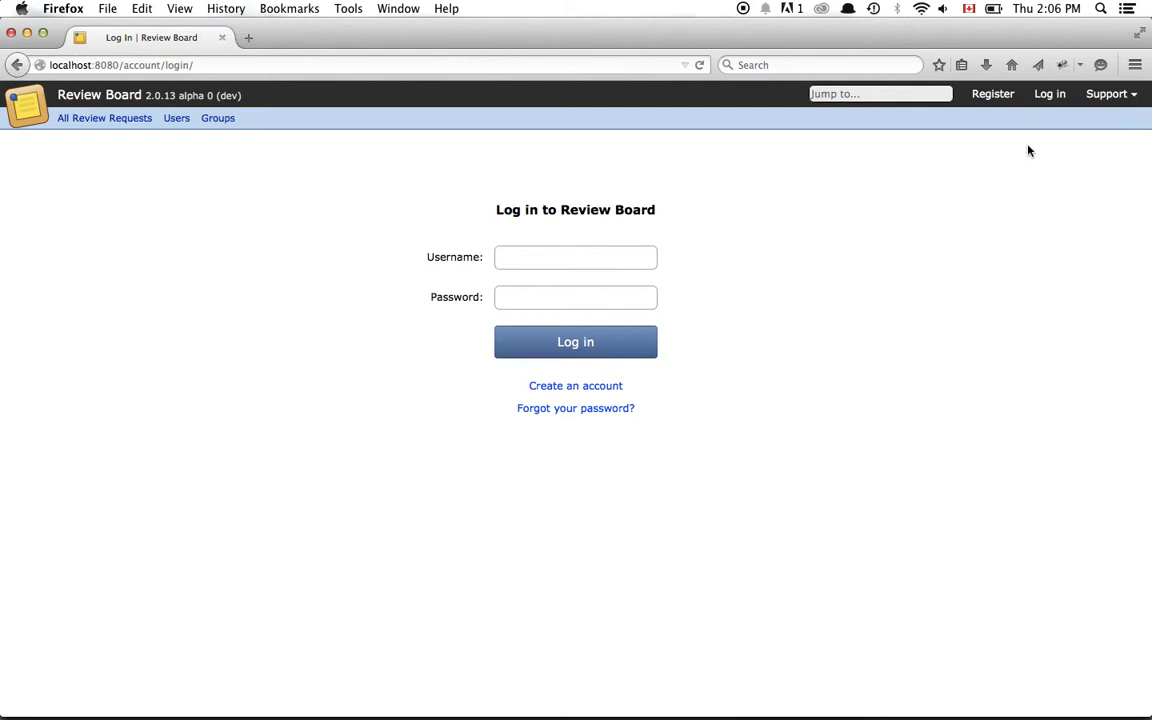
text(bob)
key(Tab)
text(••••••)
key(Return)
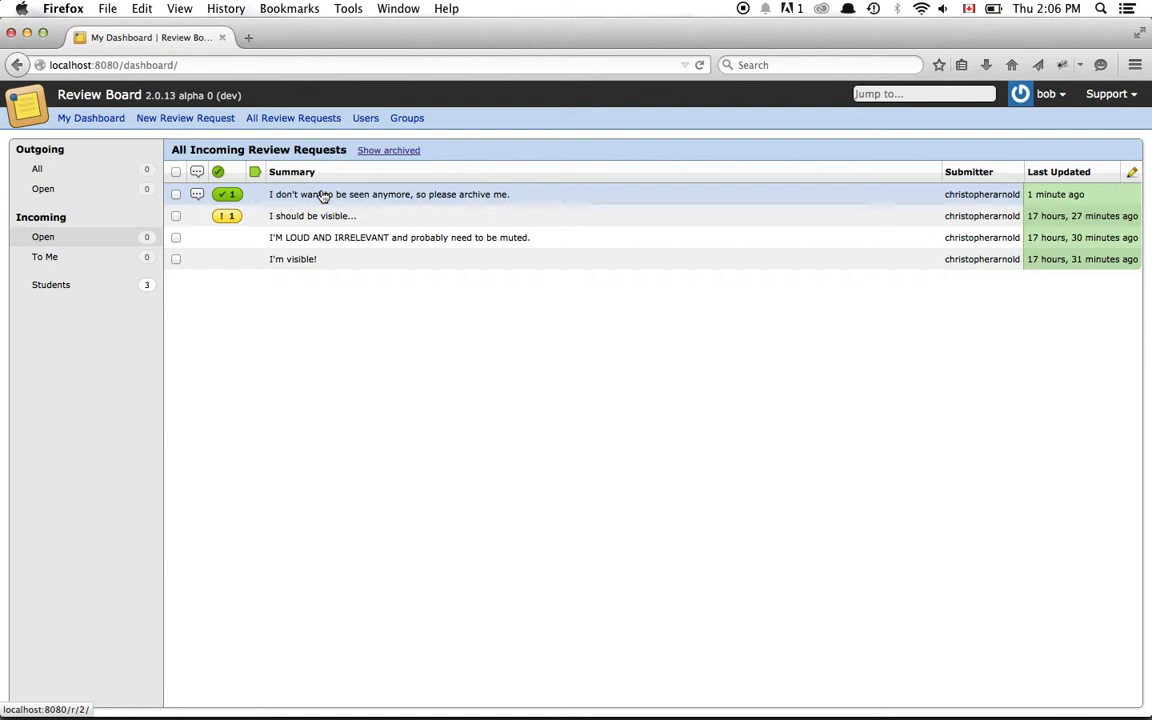
- Publish a 'Good work!' review on the please-archive-me request, then return to My Dashboard
click(323, 196)
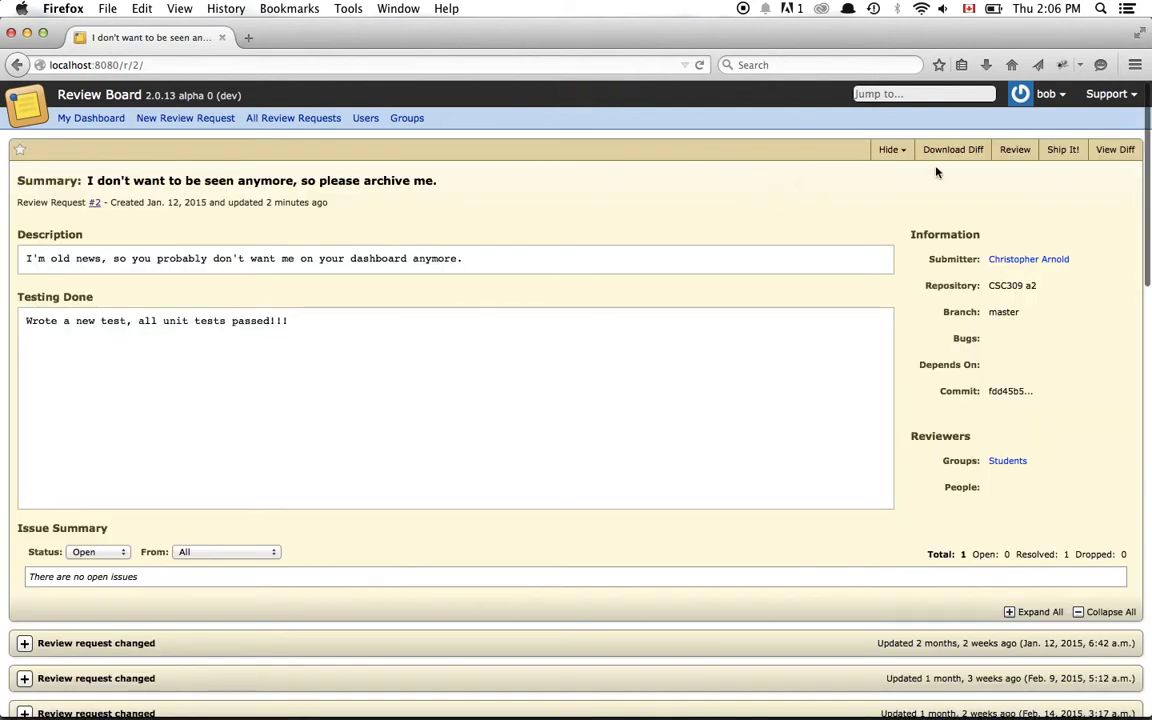
click(1013, 150)
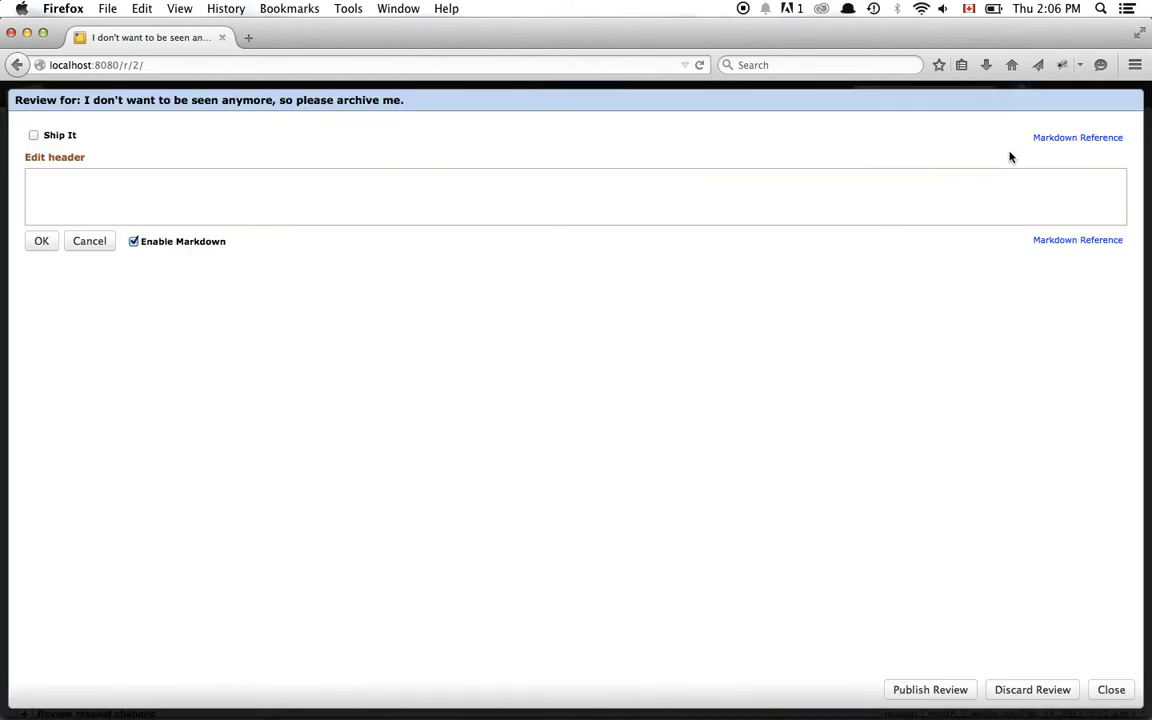
text(Good work!)
click(952, 689)
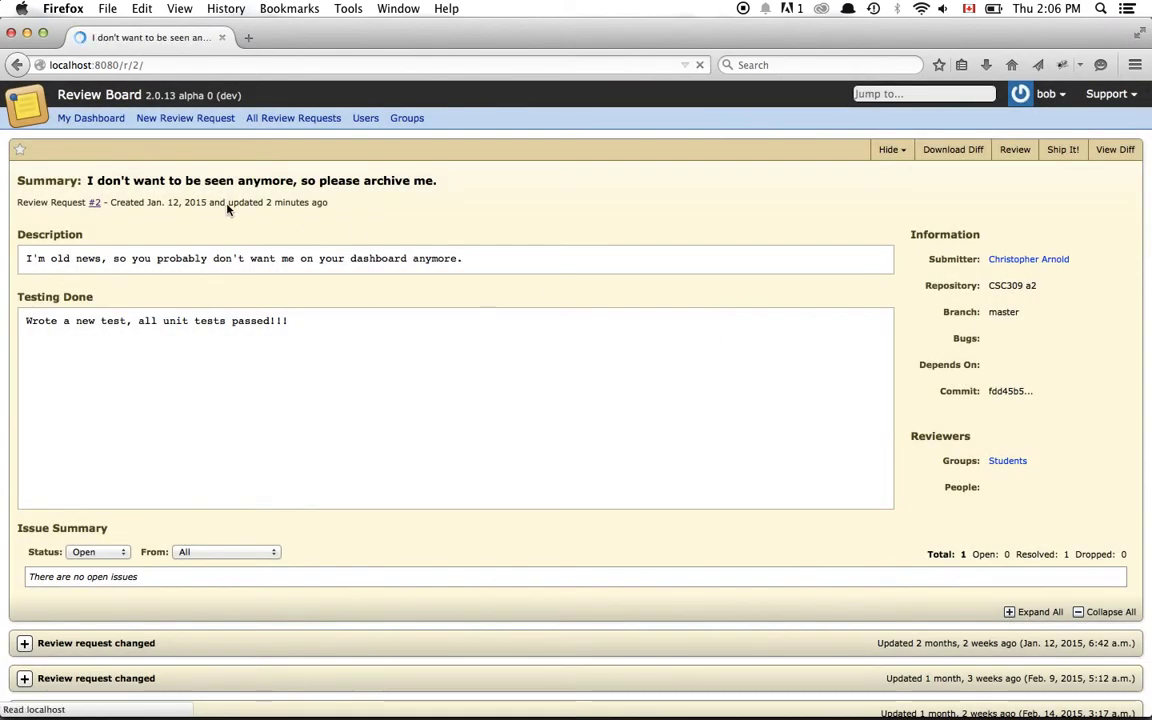
click(109, 124)
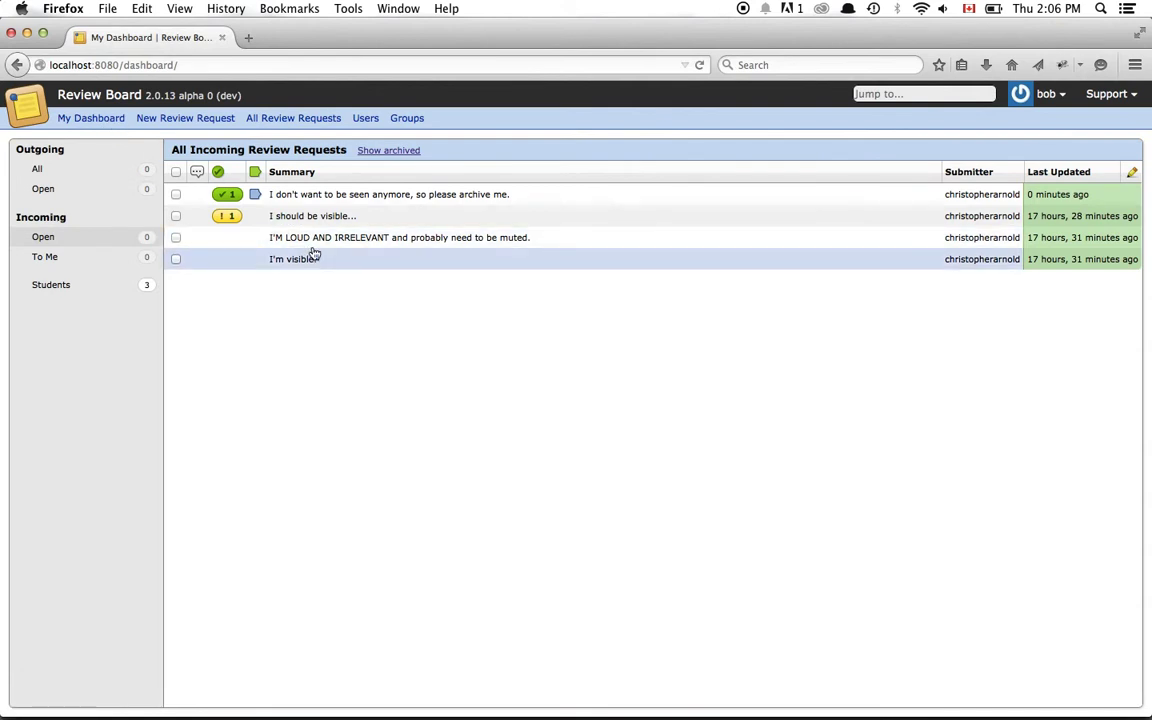
- Publish an 'Awesometastic!' review on the I'M LOUD AND IRRELEVANT request, then log out
click(309, 239)
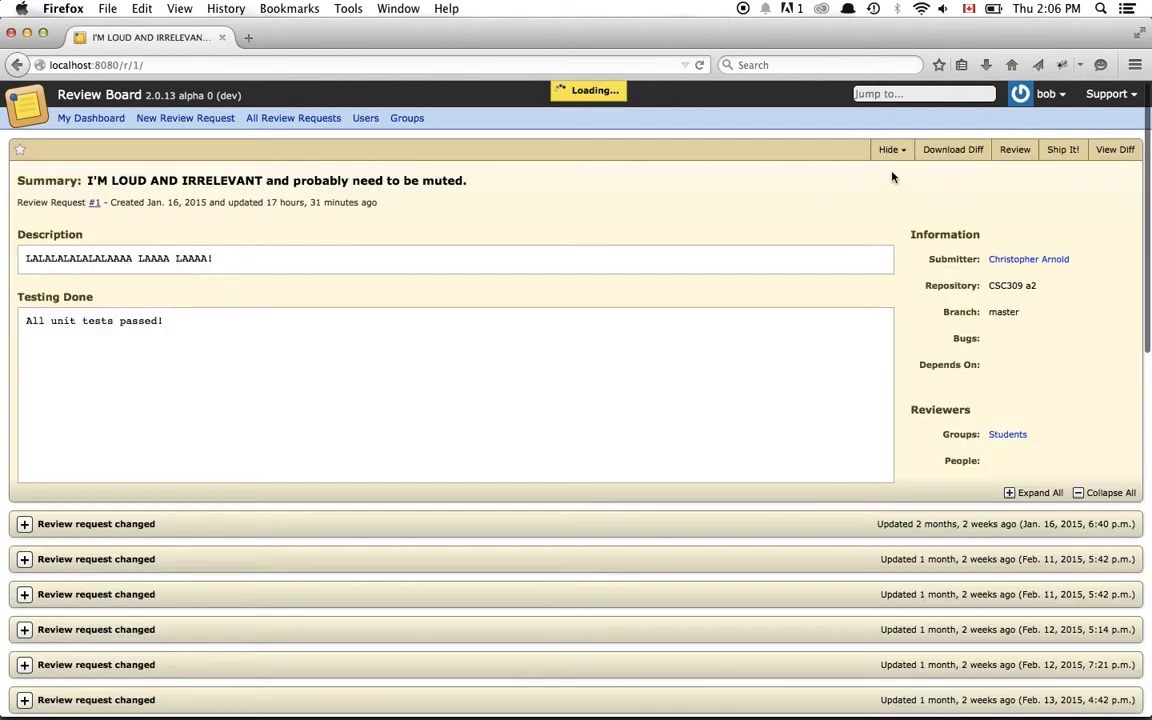
click(1012, 150)
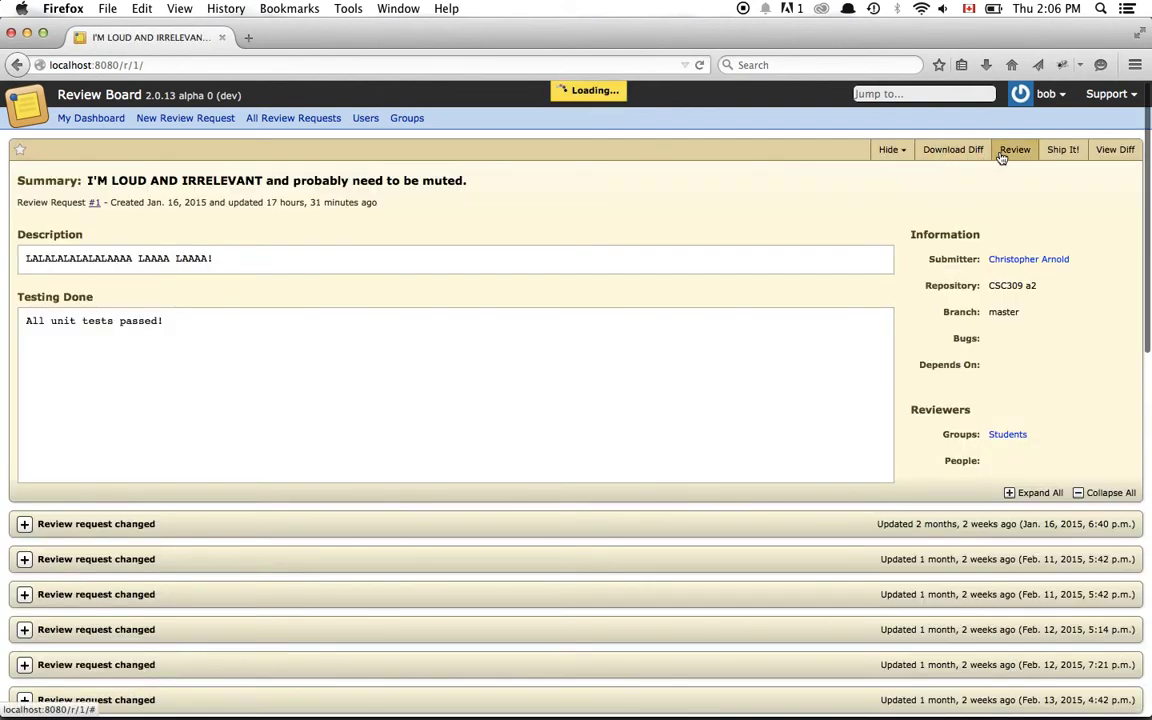
text(Awesometastic!)
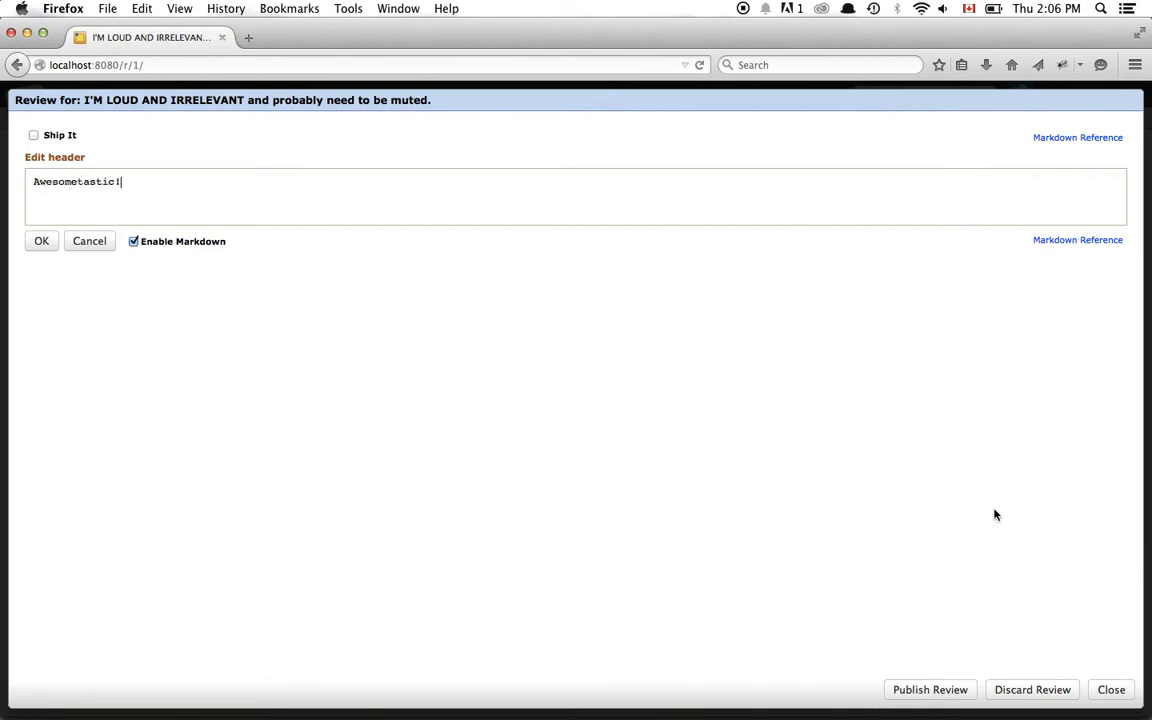
click(914, 689)
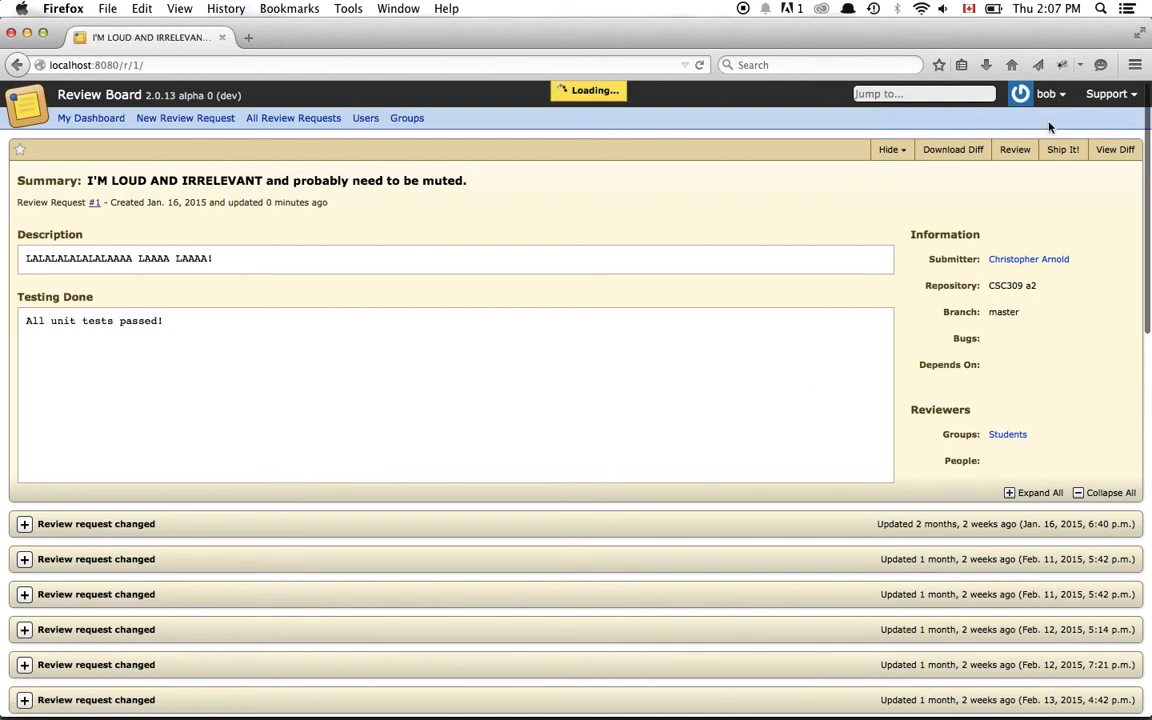
mouse_move(1047, 100)
click(1046, 145)
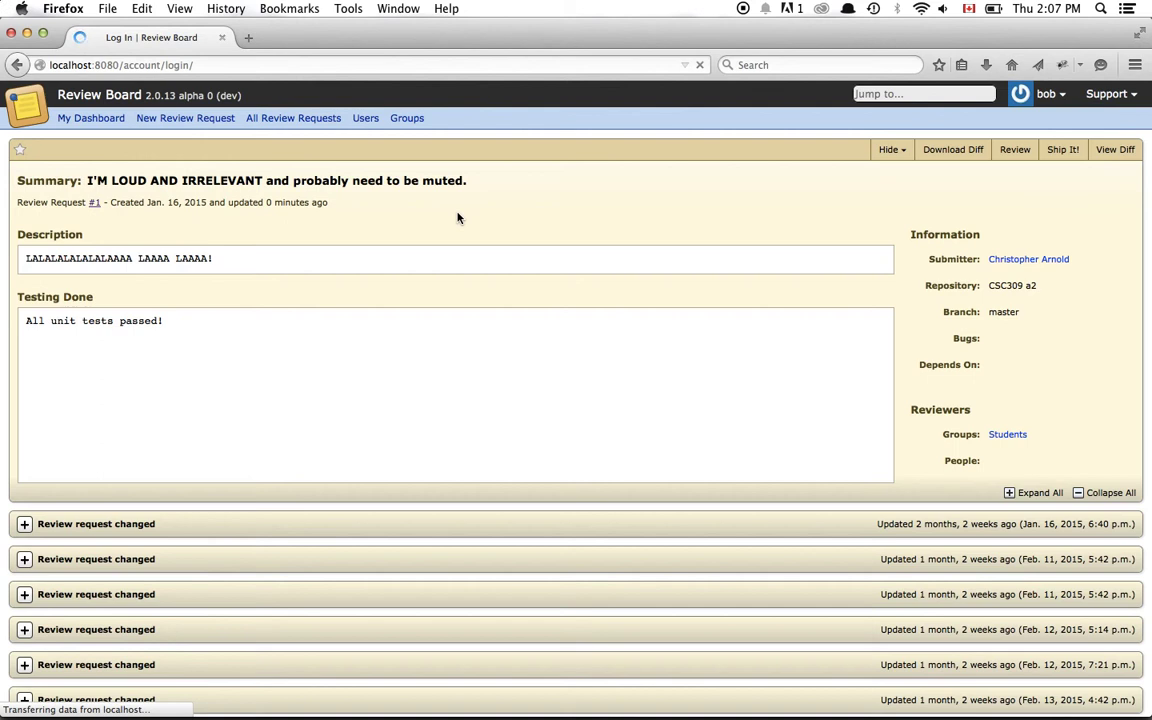
- Log in as the first user and turn on Show archived in the dashboard
text(alice)
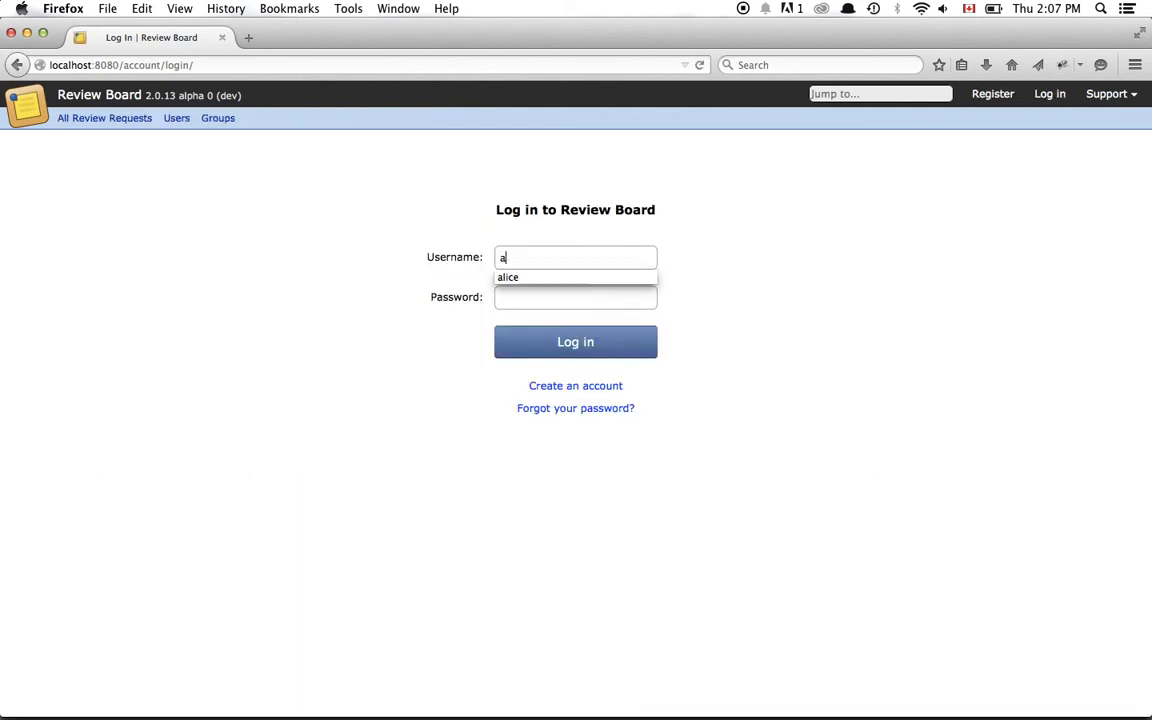
key(Tab)
text(******)
key(Return)
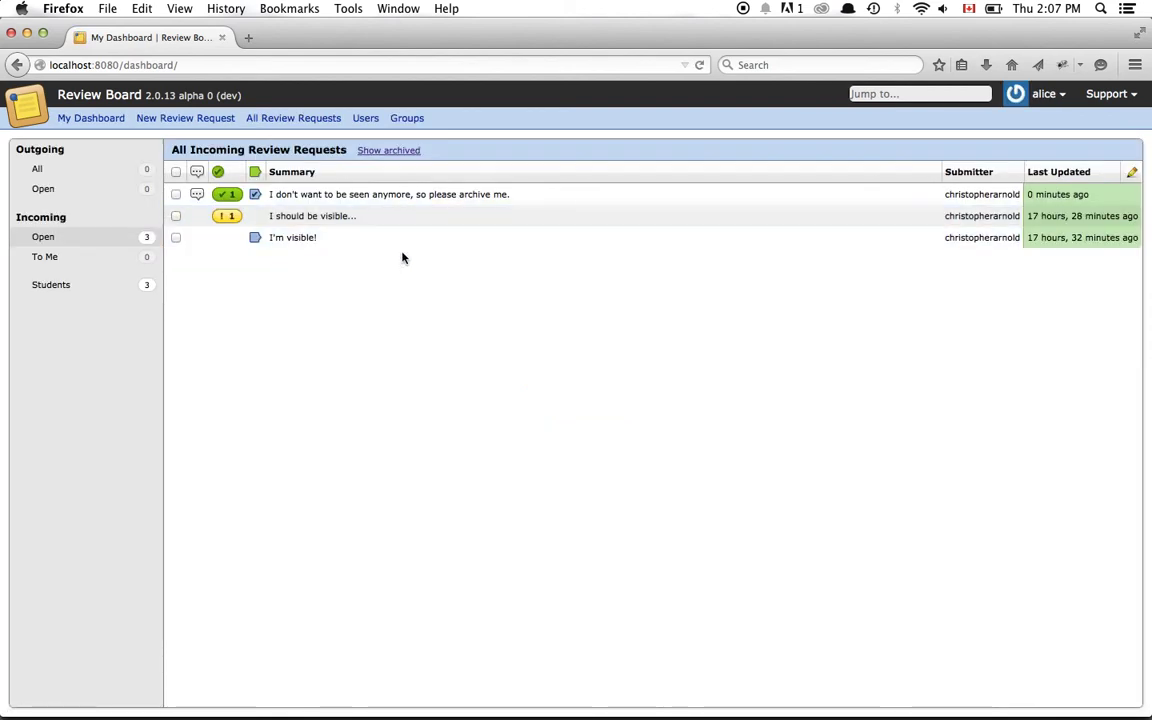
click(406, 153)
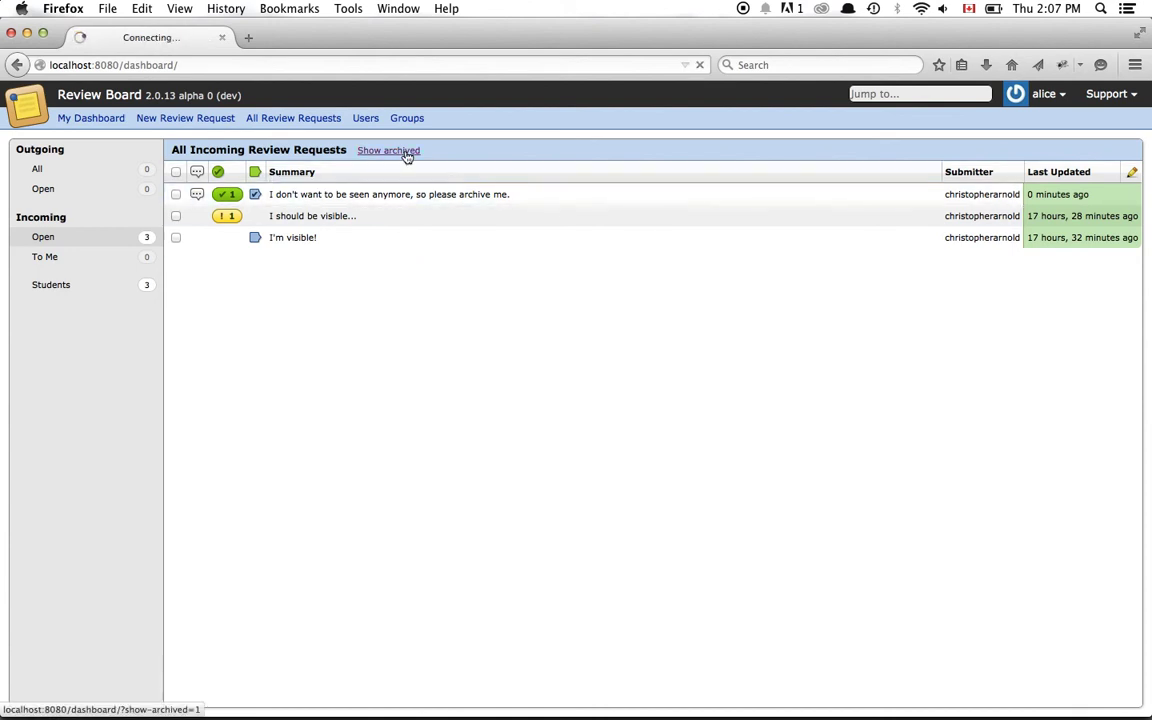